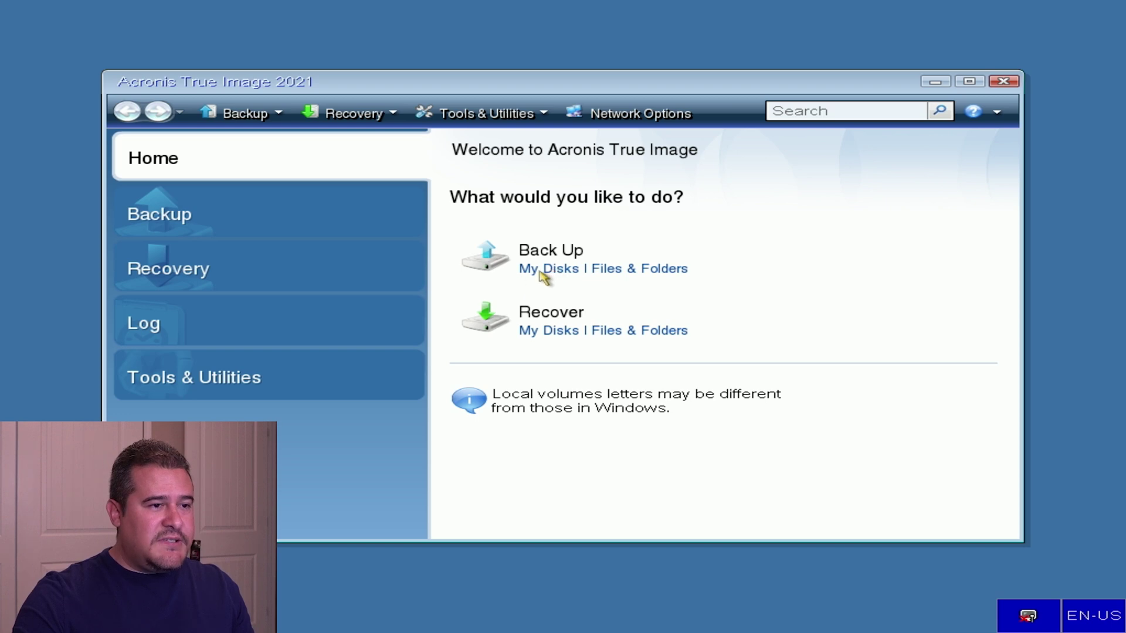
Start a My Disks backup with Disk 3 checked and advance to the archive location
click(540, 271)
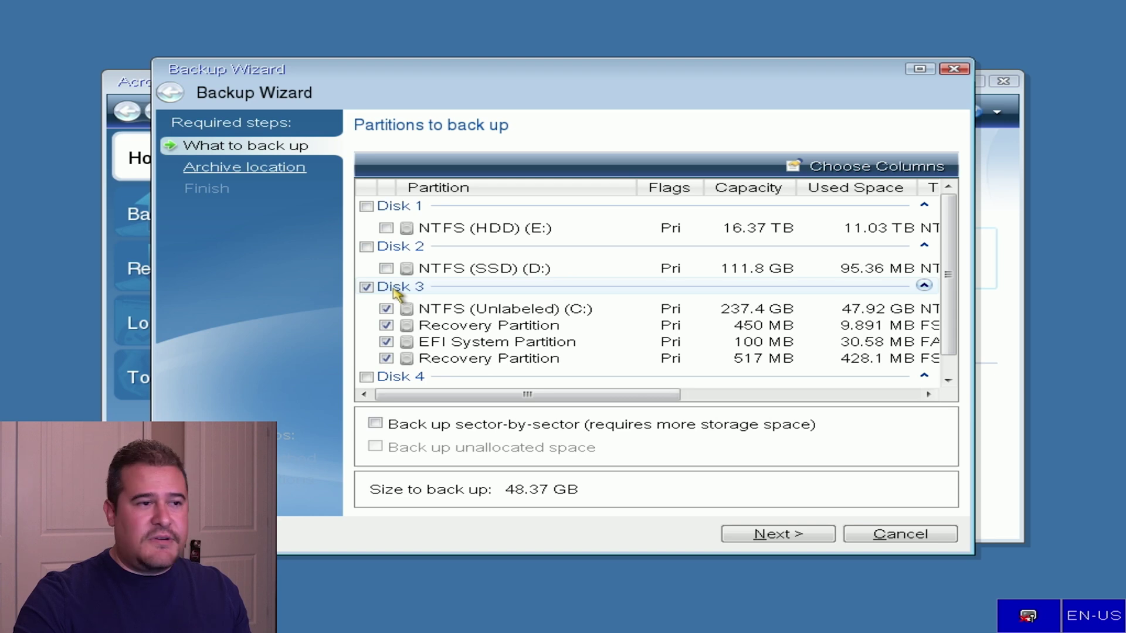
click(799, 535)
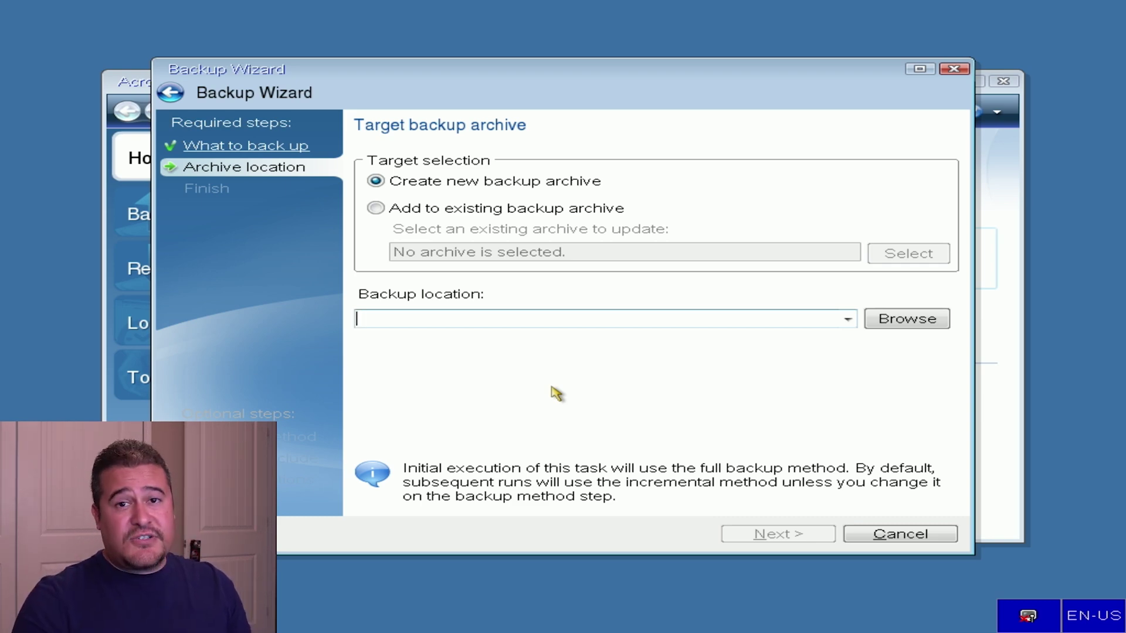
Set the backup archive to D:\Backups\Win10_Server_Backup_2023.tibx
click(903, 328)
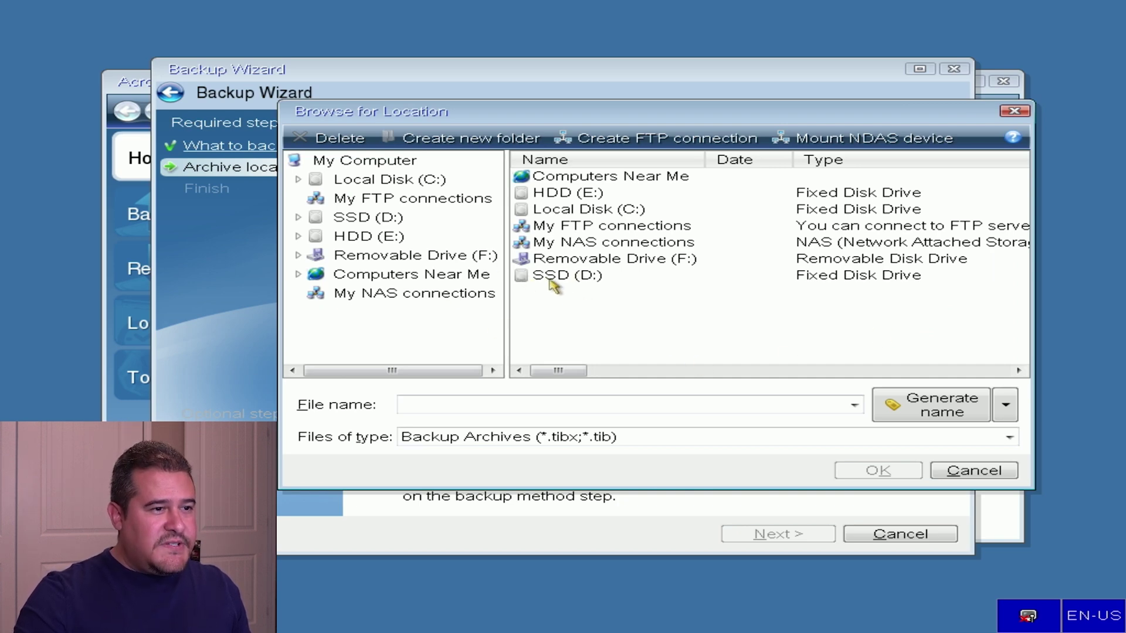
double_click(560, 280)
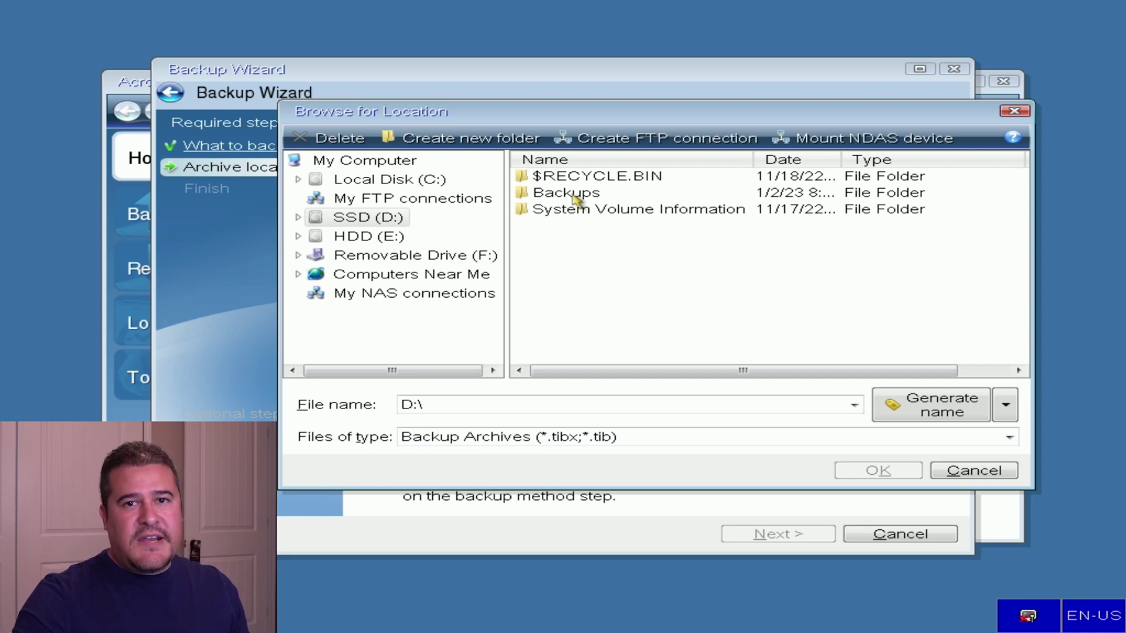
double_click(576, 196)
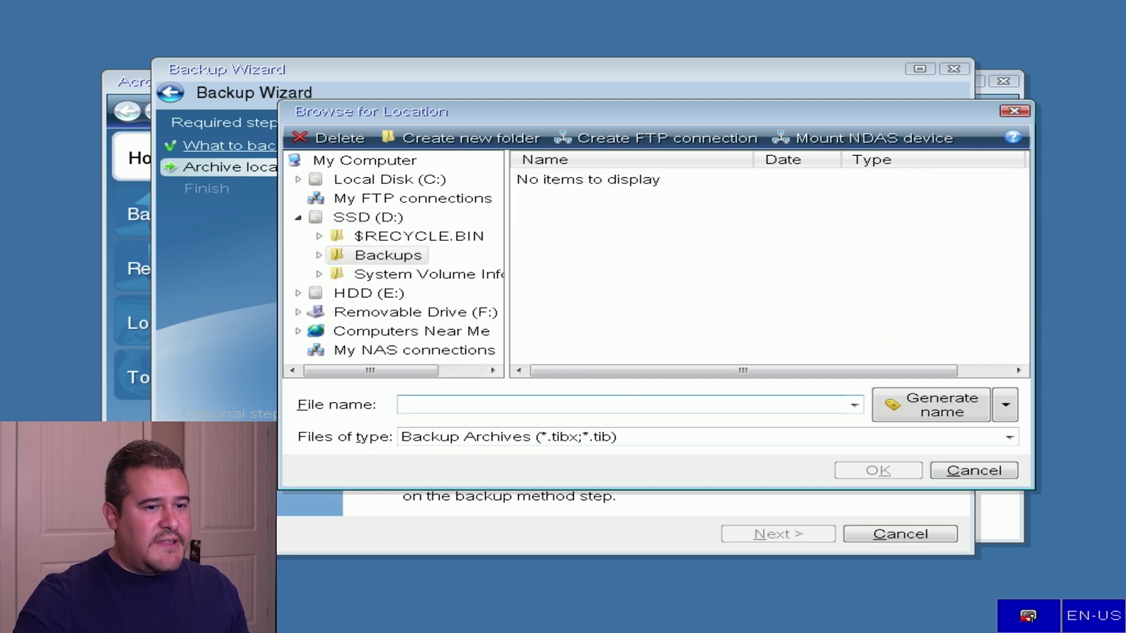
click(675, 409)
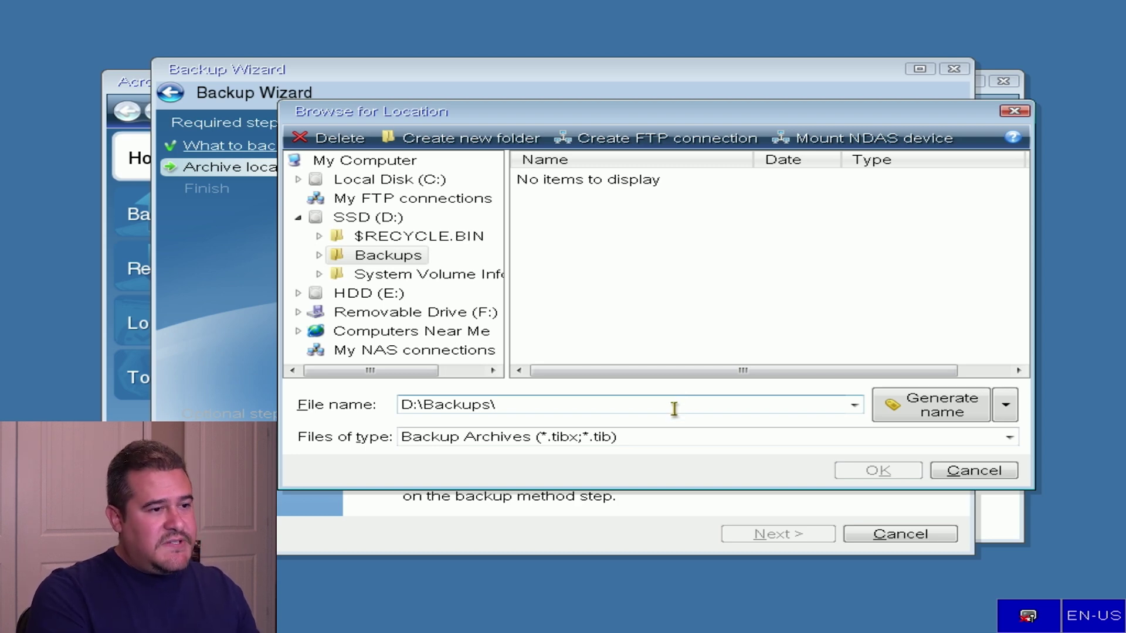
text(Server)
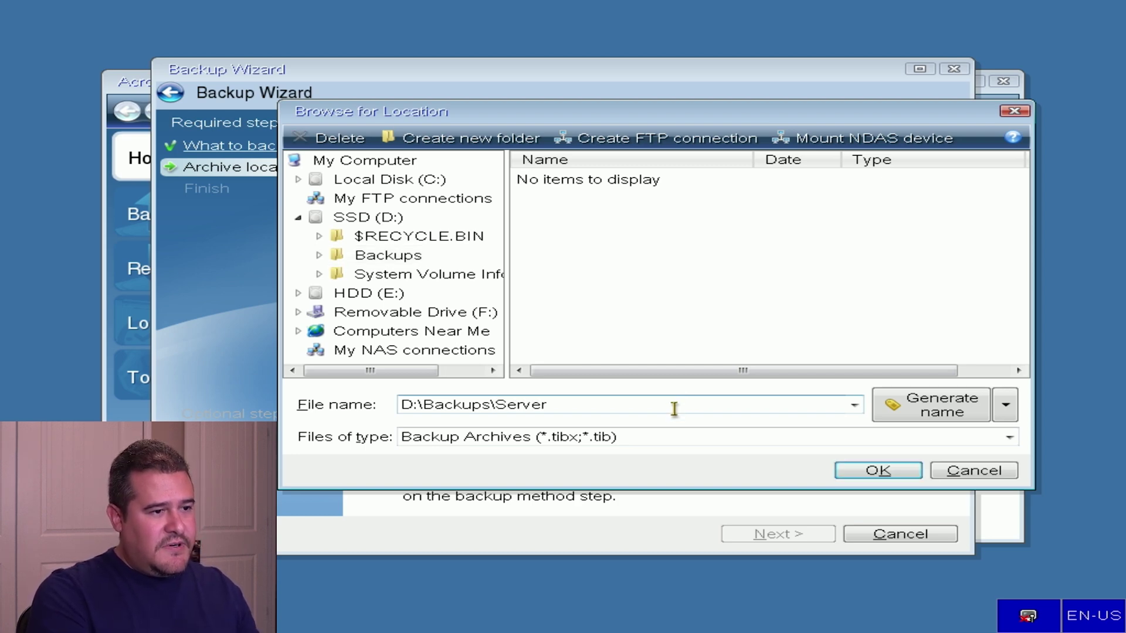
key(BackSpace)
key(BackSpace)
key(BackSpace)
key(BackSpace)
key(BackSpace)
key(BackSpace)
text(Win)
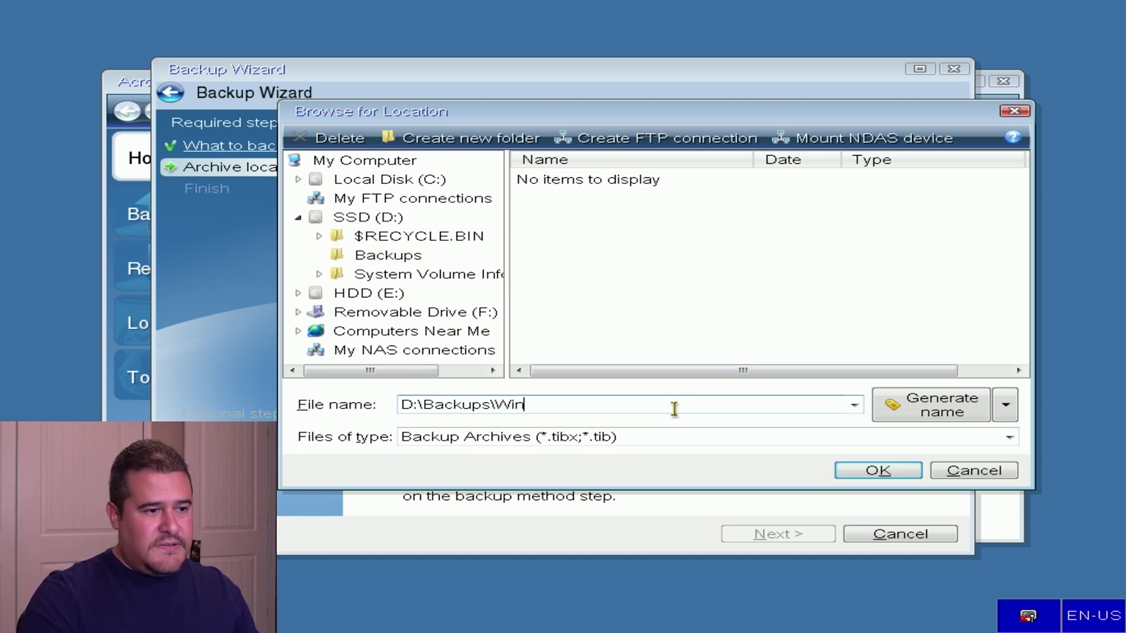
text(10_Server)
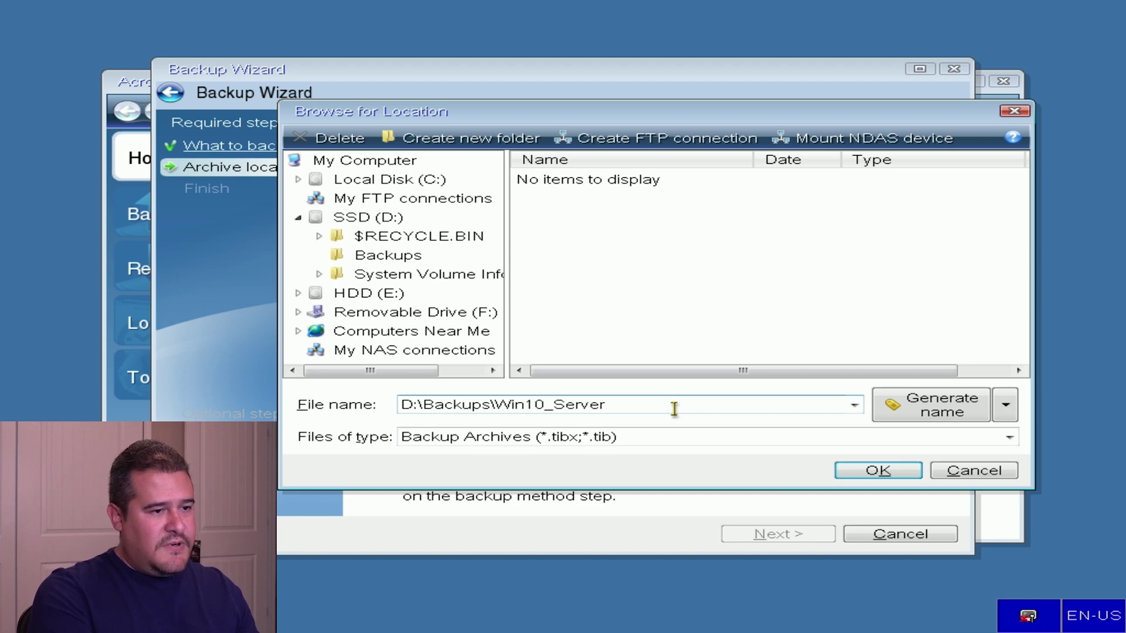
text(_Bakup)
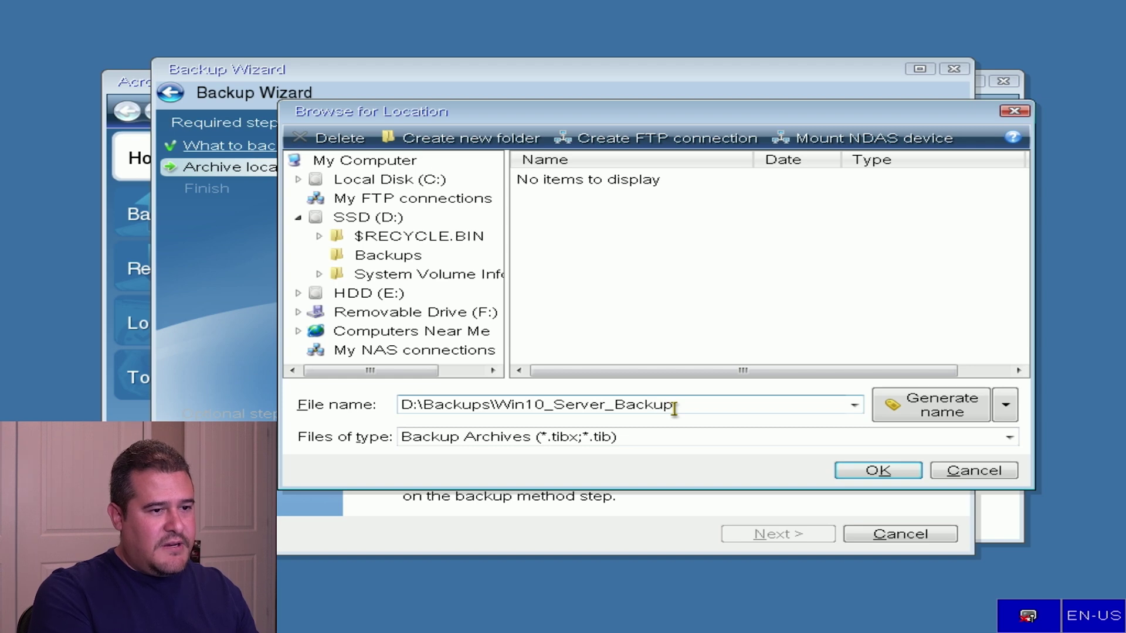
text(up_2023)
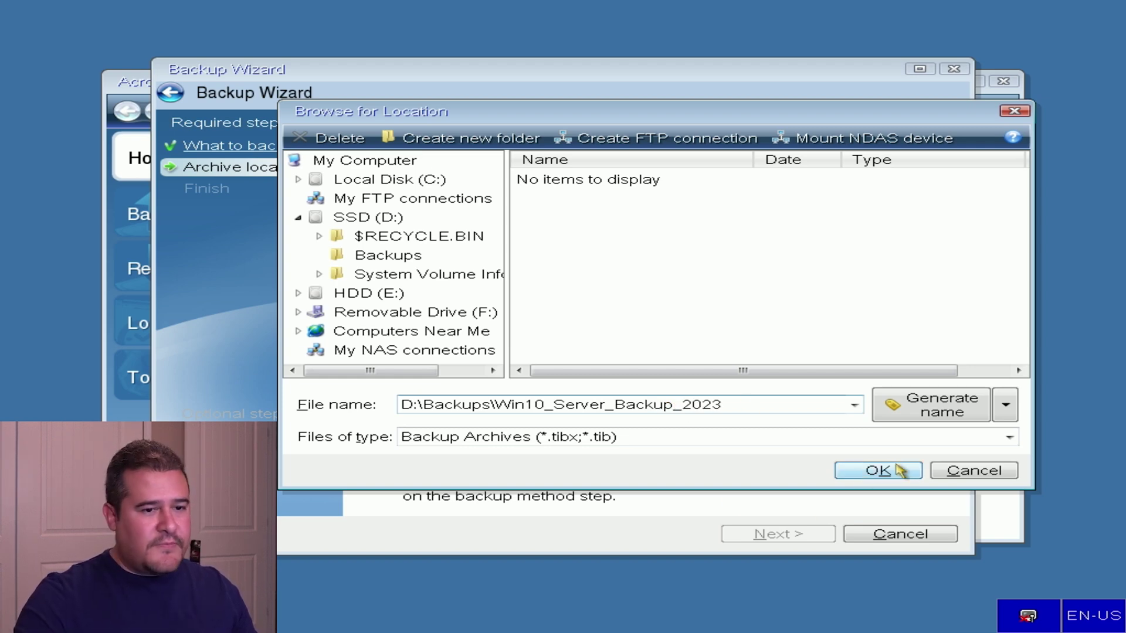
click(878, 471)
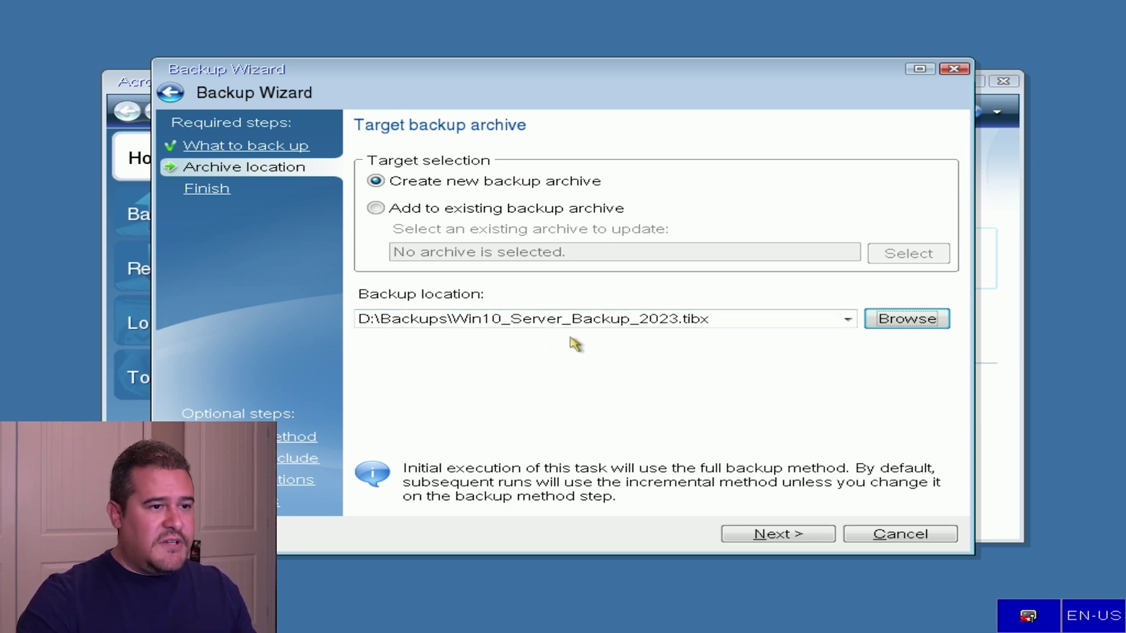
Scroll through the backup Summary of Disk 3 partitions and run the backup with Proceed
click(795, 535)
drag(949, 205, 943, 372)
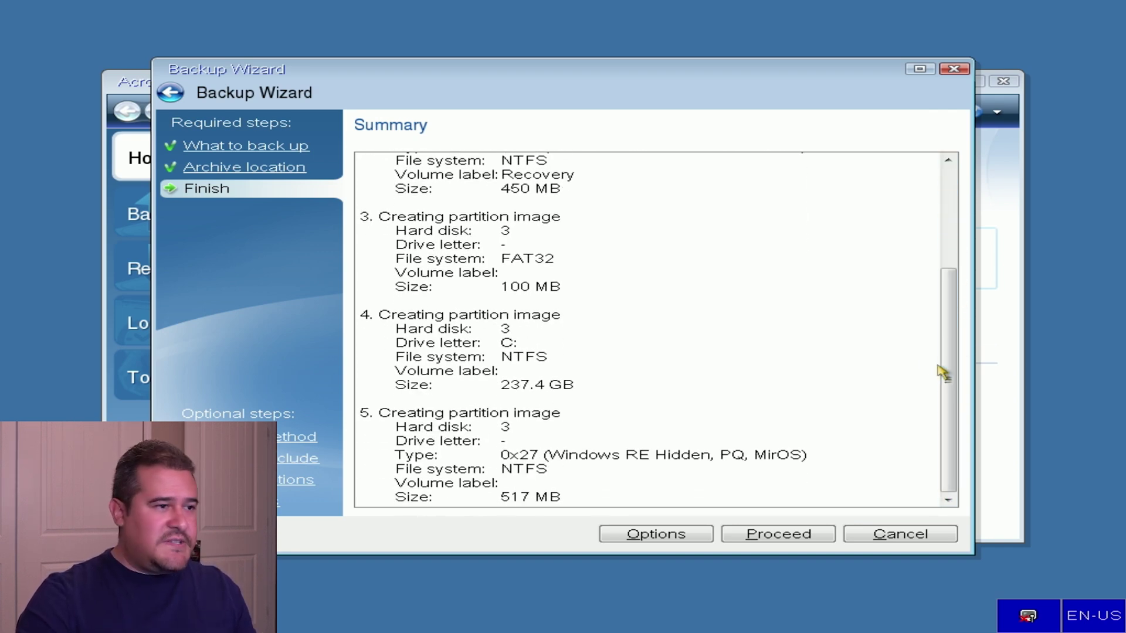
click(756, 537)
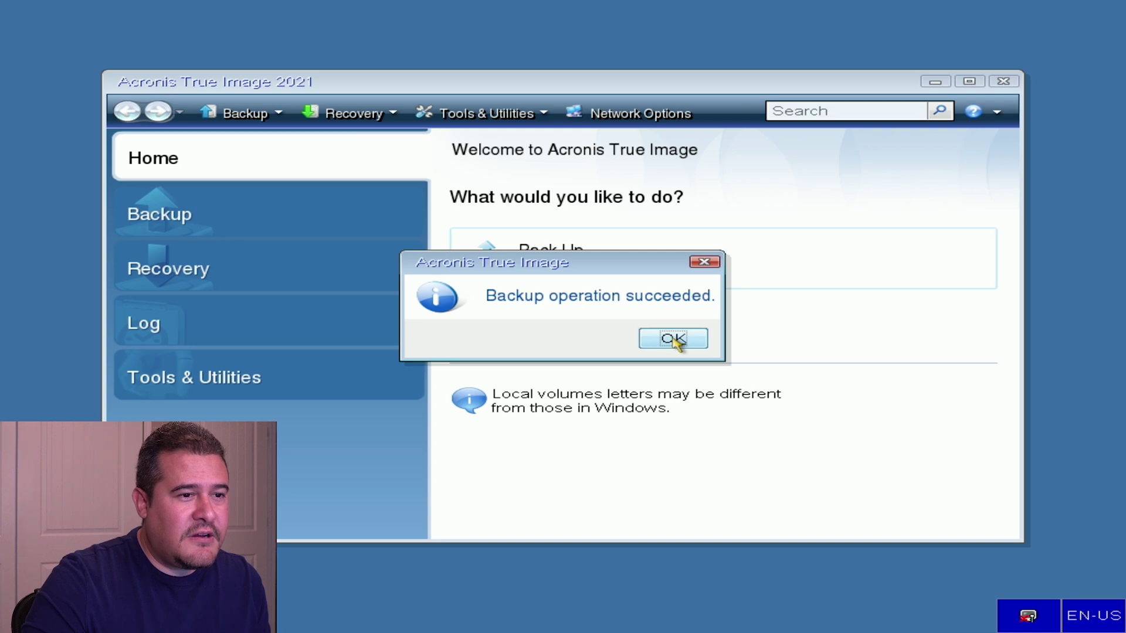
Dismiss the 'Backup operation succeeded' message with OK
click(673, 340)
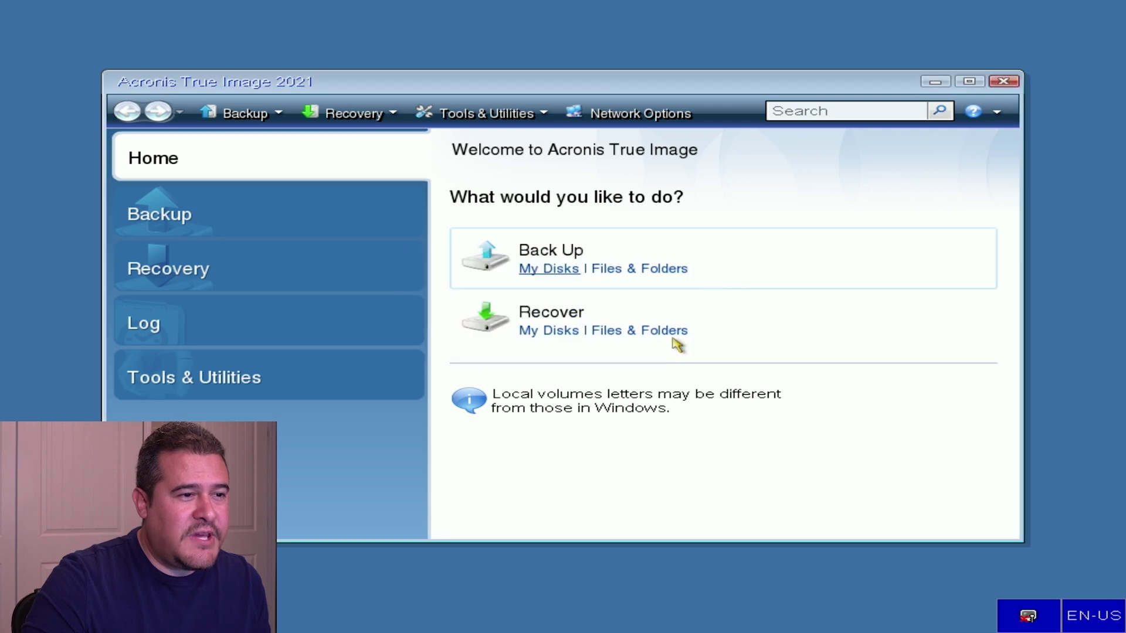
Start a My Disks recovery and browse for the backup archive
click(545, 331)
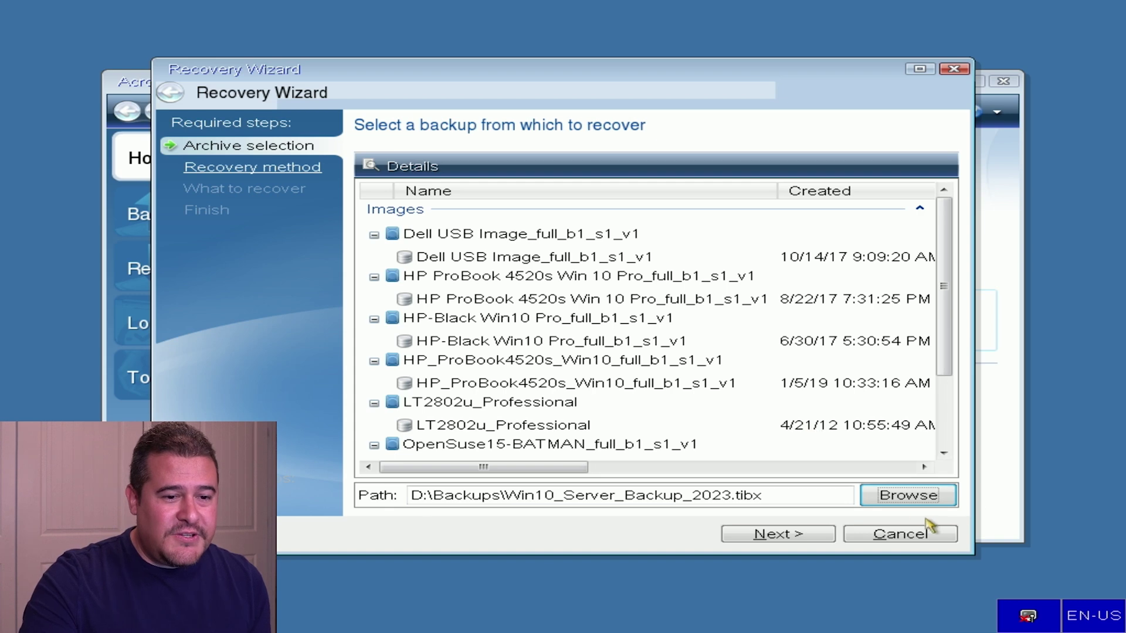
click(909, 496)
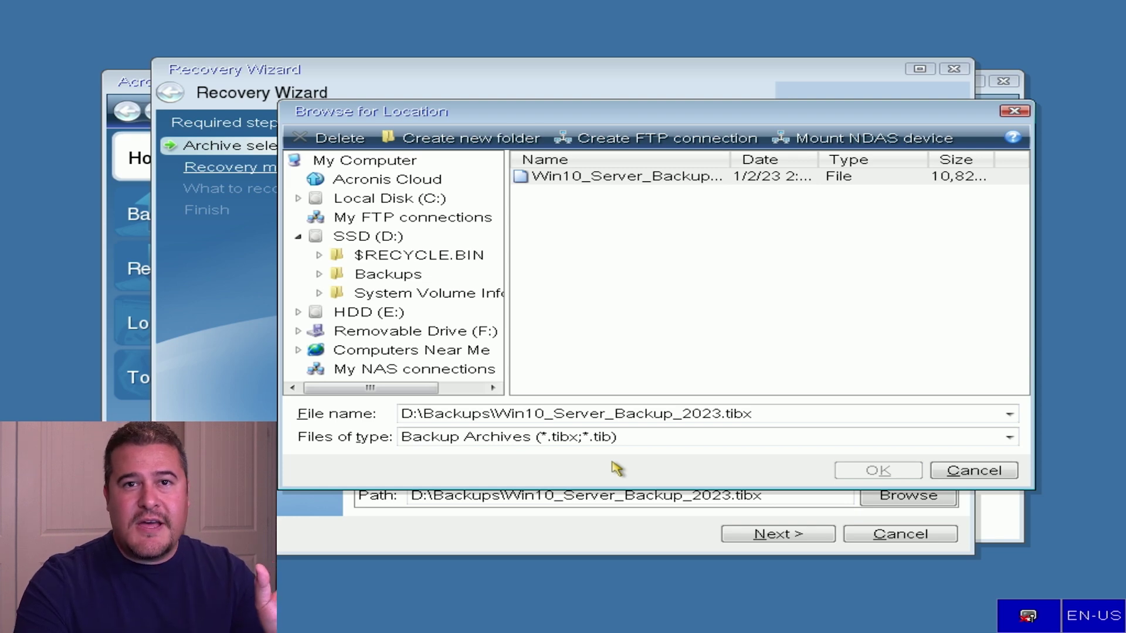
Select Win10_Server_Backup_2023.tibx from D:\Backups as the recovery source
click(350, 239)
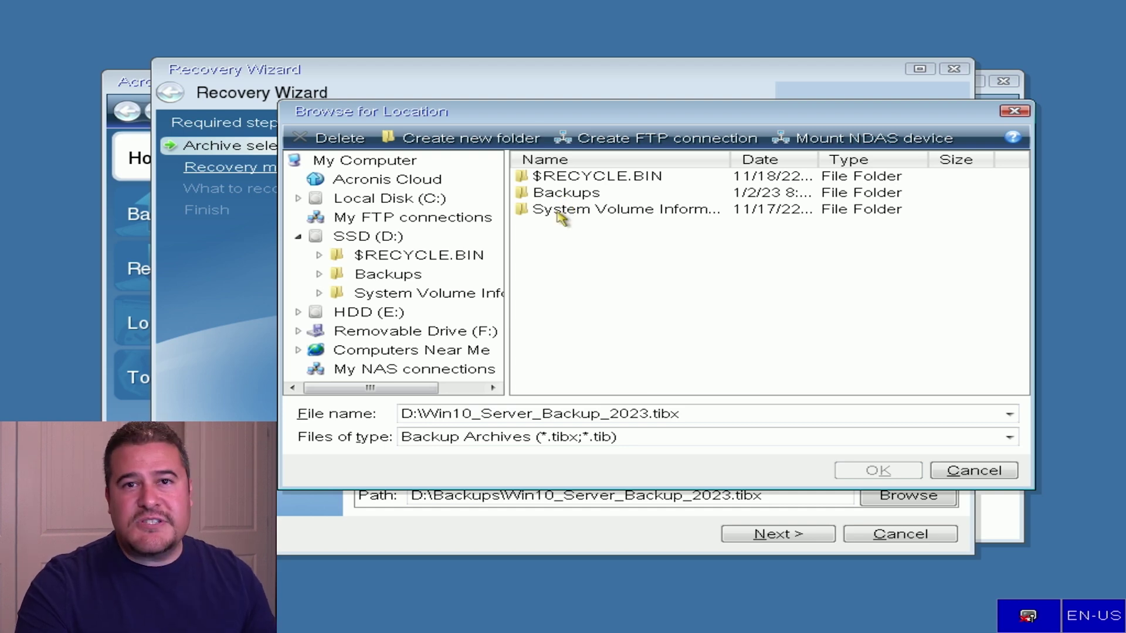
click(381, 241)
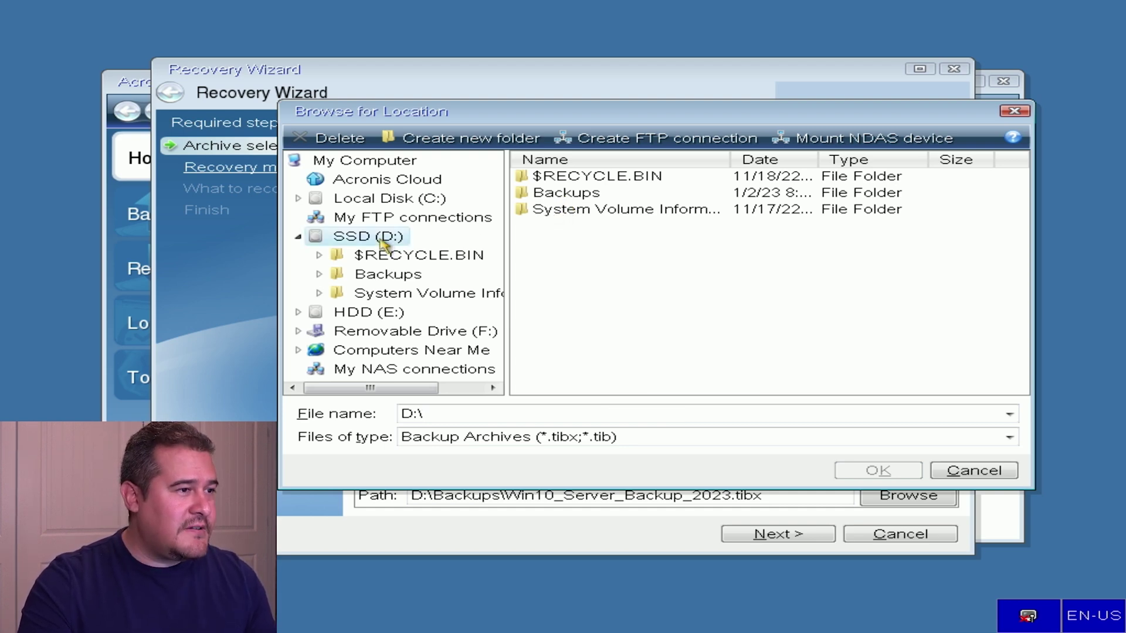
click(365, 272)
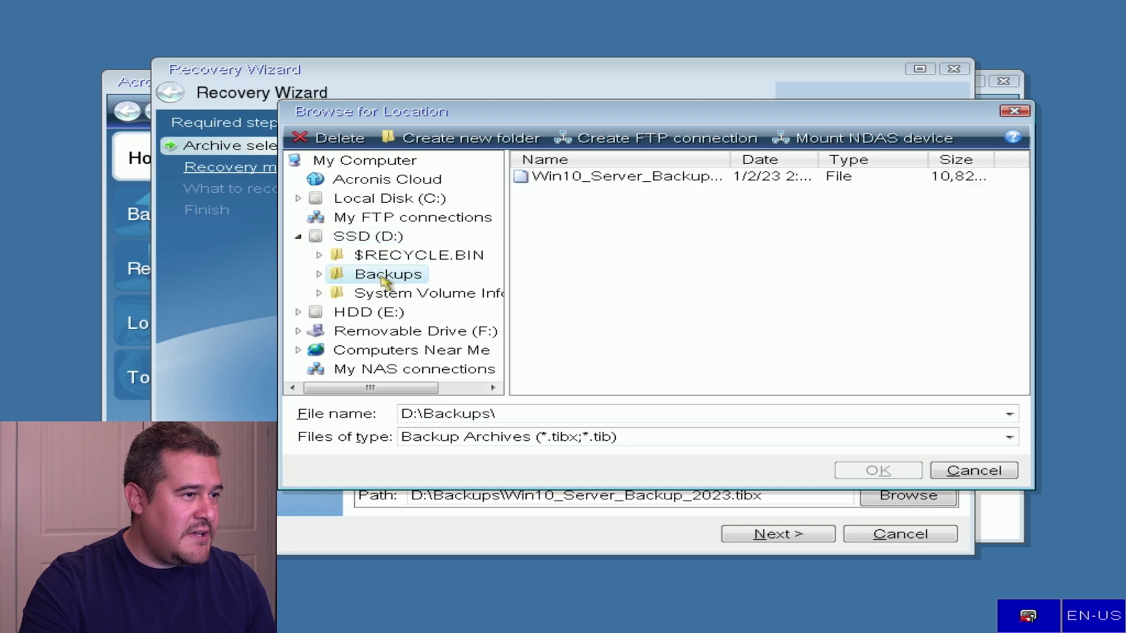
click(621, 183)
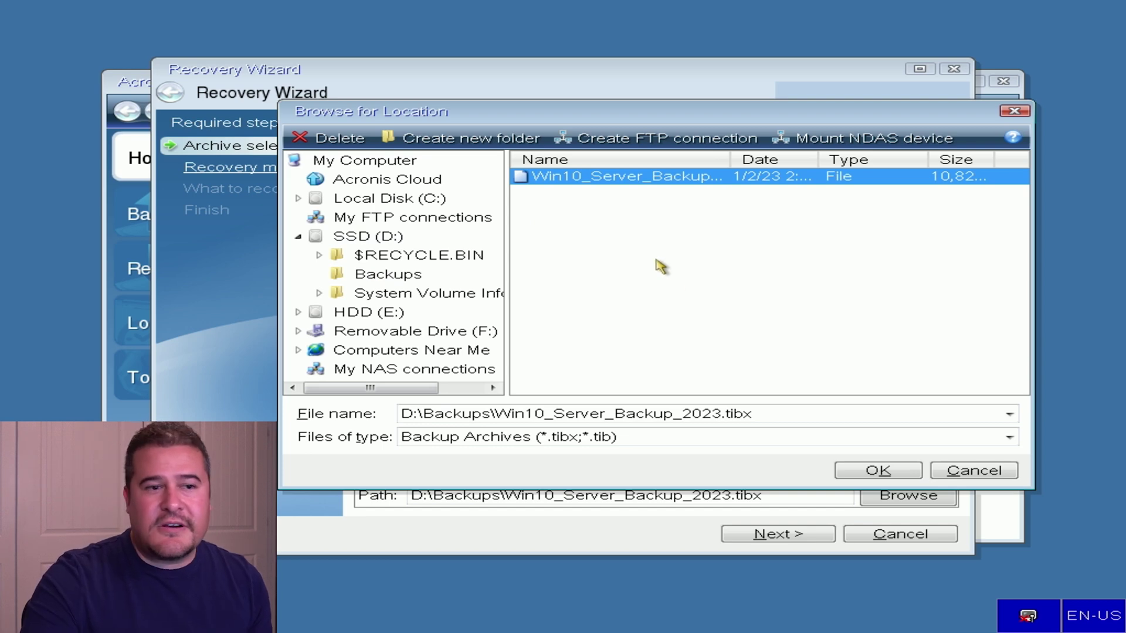
click(897, 470)
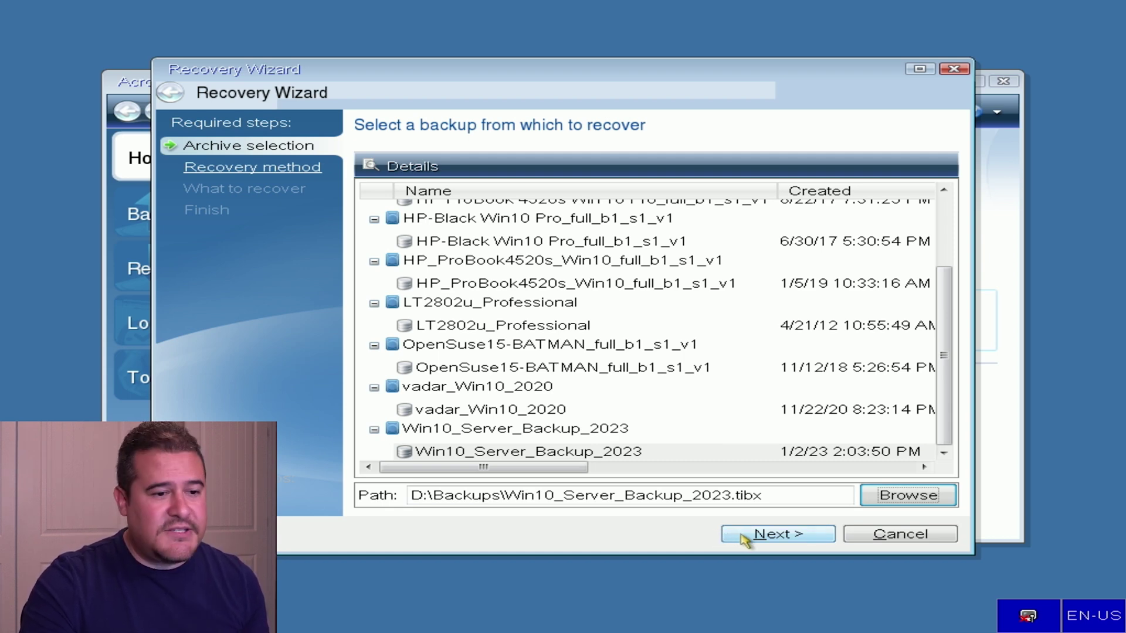
Keep whole-disk recovery, choose the January 2, 2023 2:03 PM point, and check Disk 3
click(744, 538)
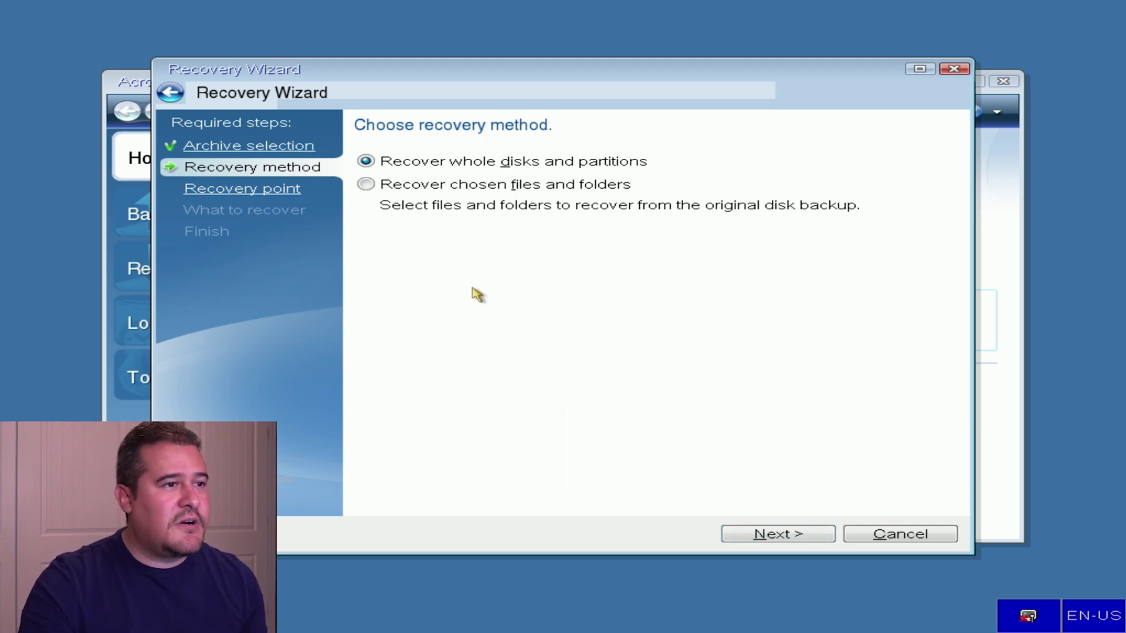
click(778, 530)
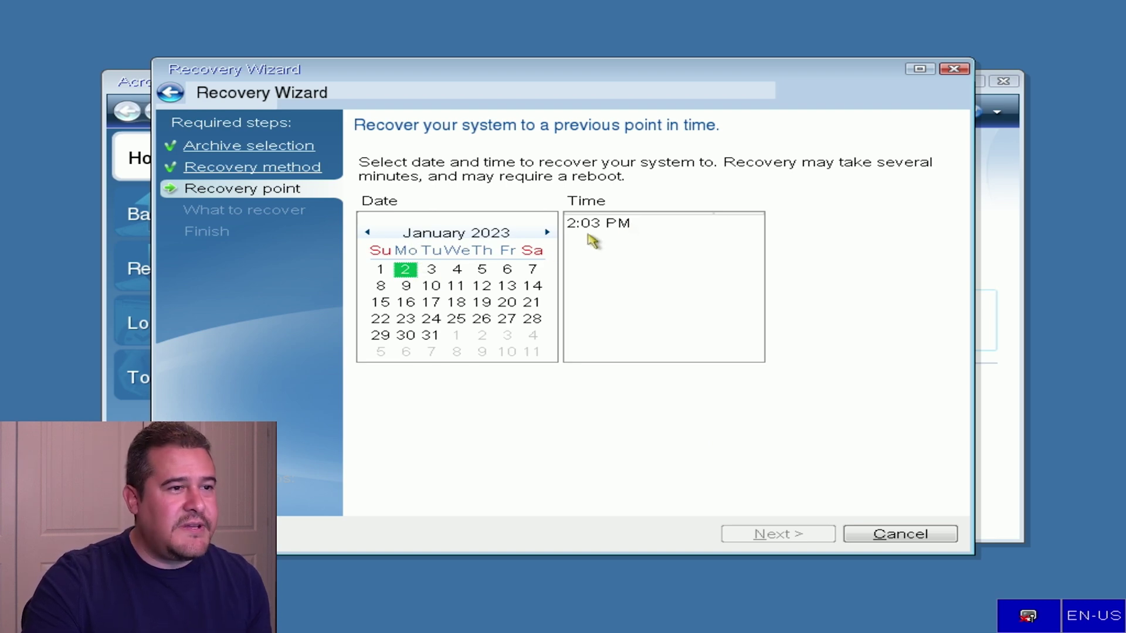
click(612, 225)
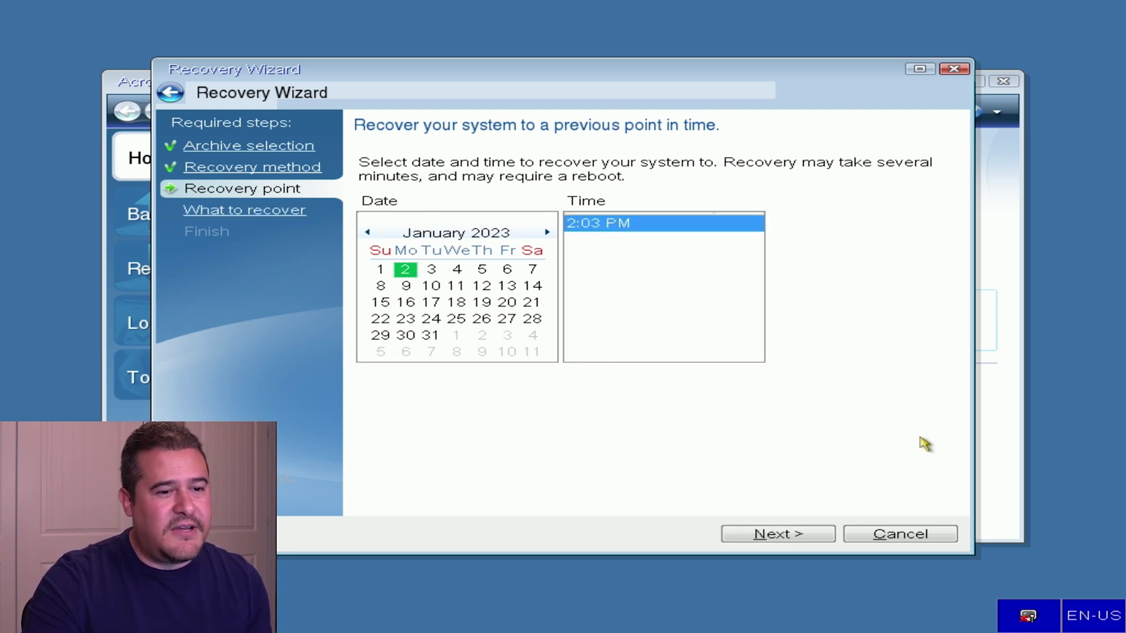
click(773, 535)
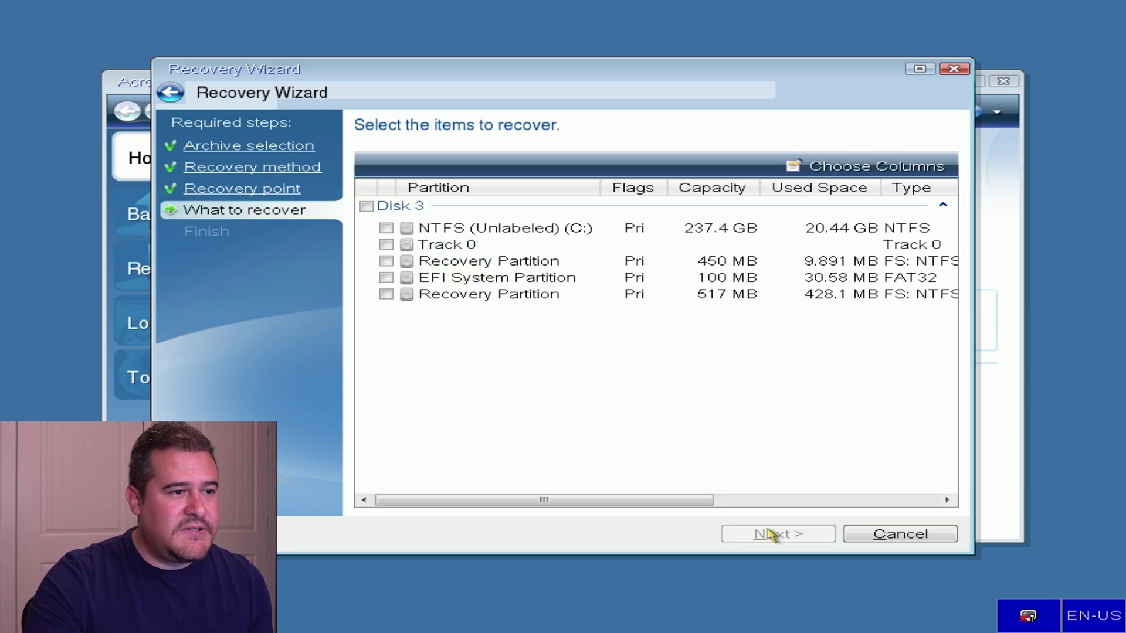
click(366, 206)
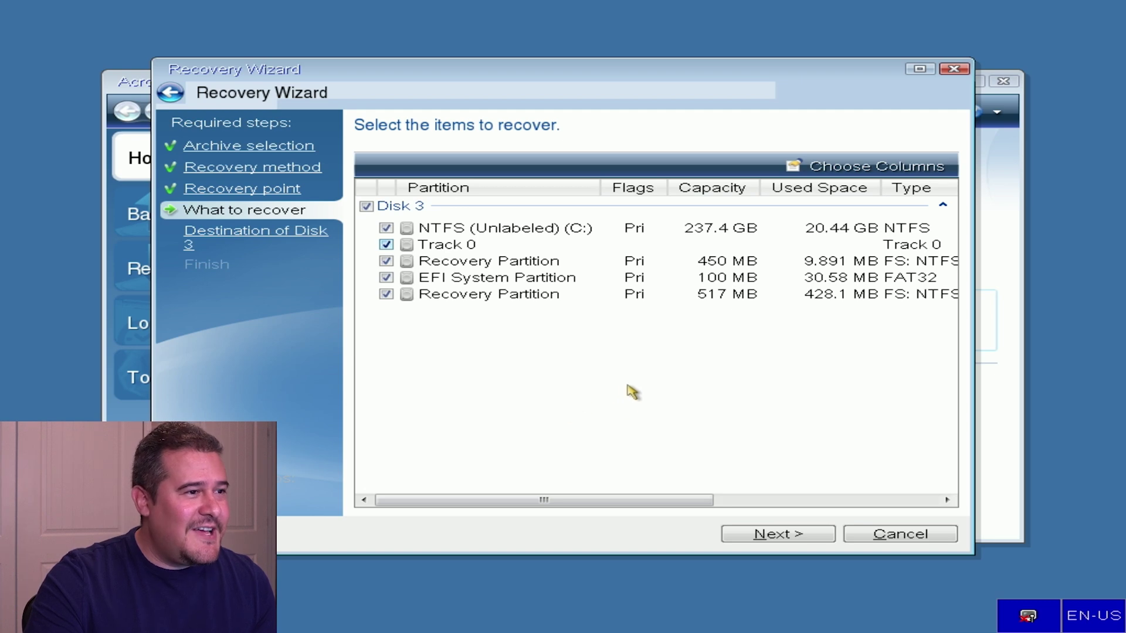
Confirm all Disk 3 partitions are selected and advance to the destination step
click(779, 535)
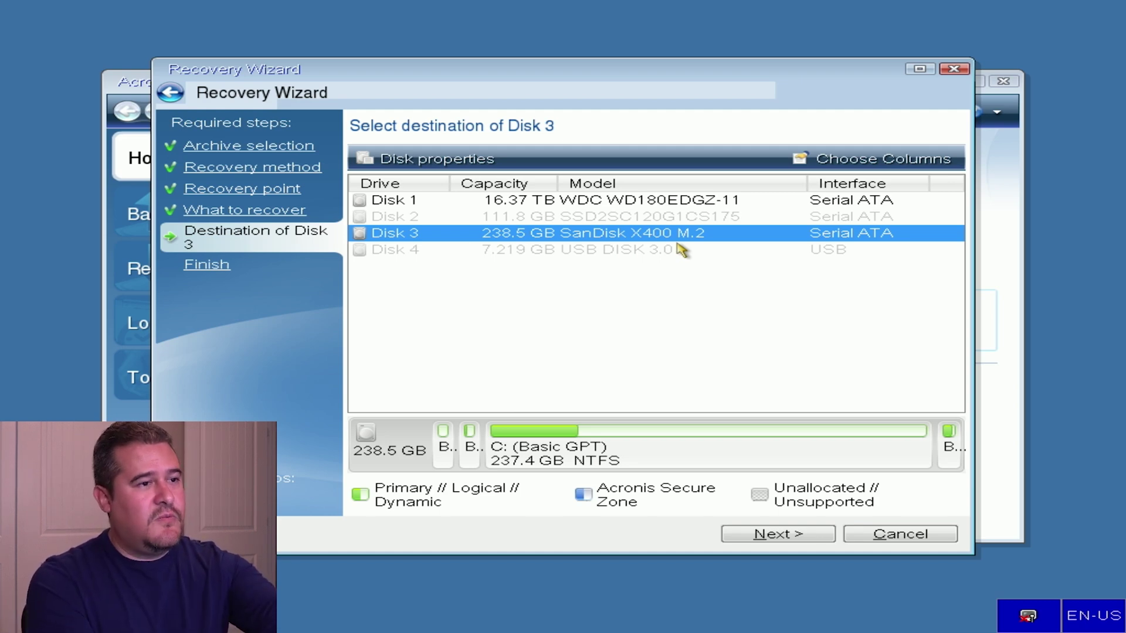
Target Disk 3, accept the partition deletion warning, and scroll the 6-operation Summary
click(781, 543)
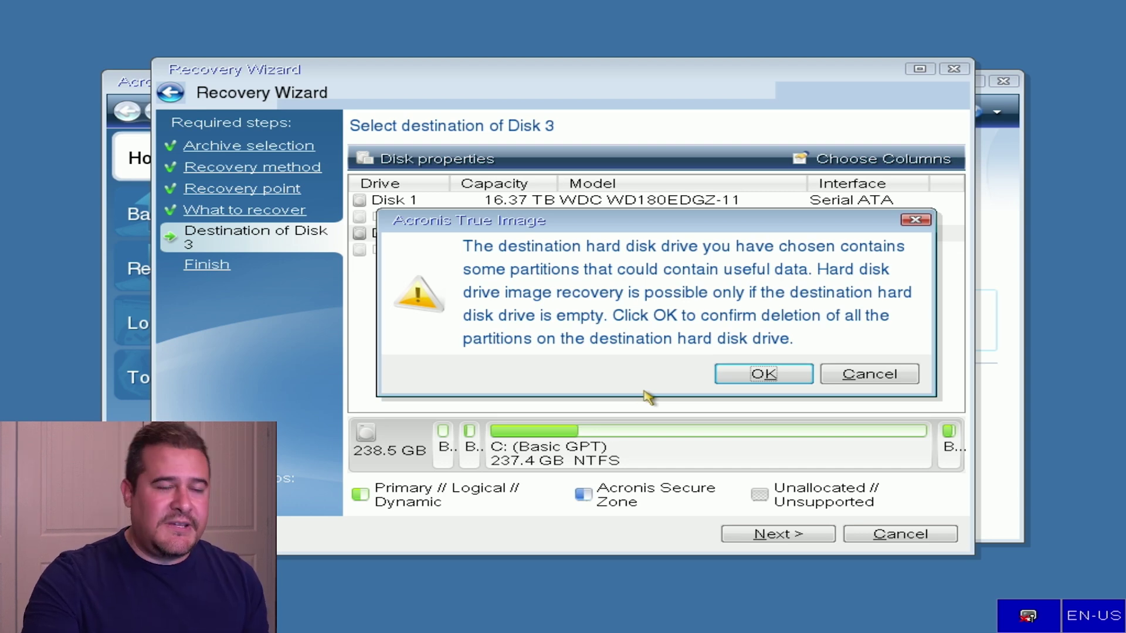
key(Return)
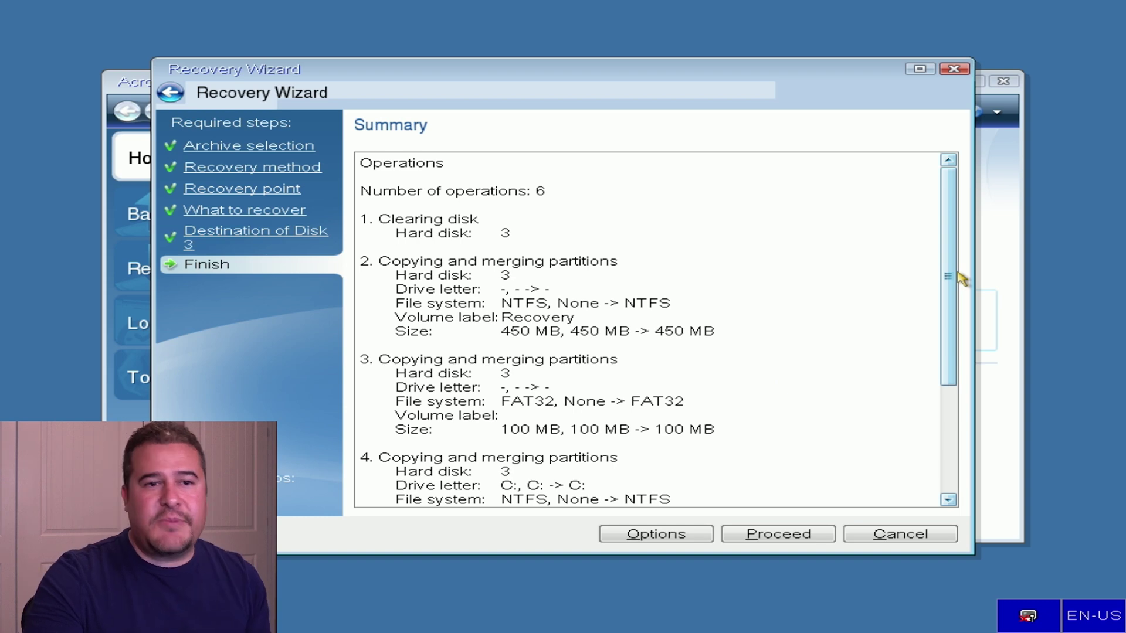
drag(948, 277, 897, 477)
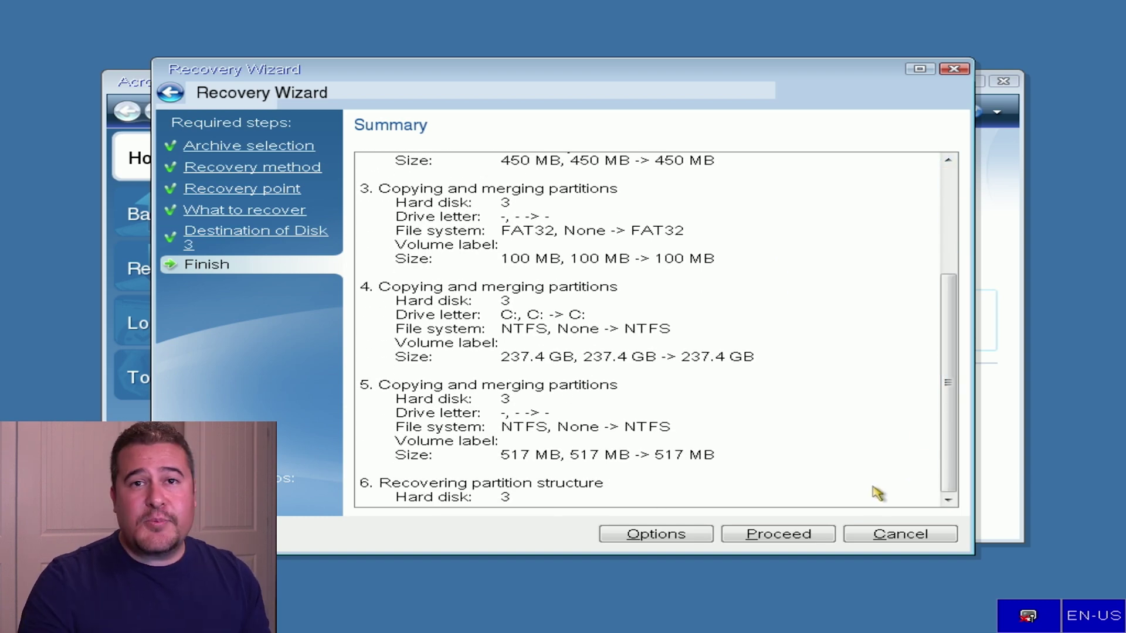